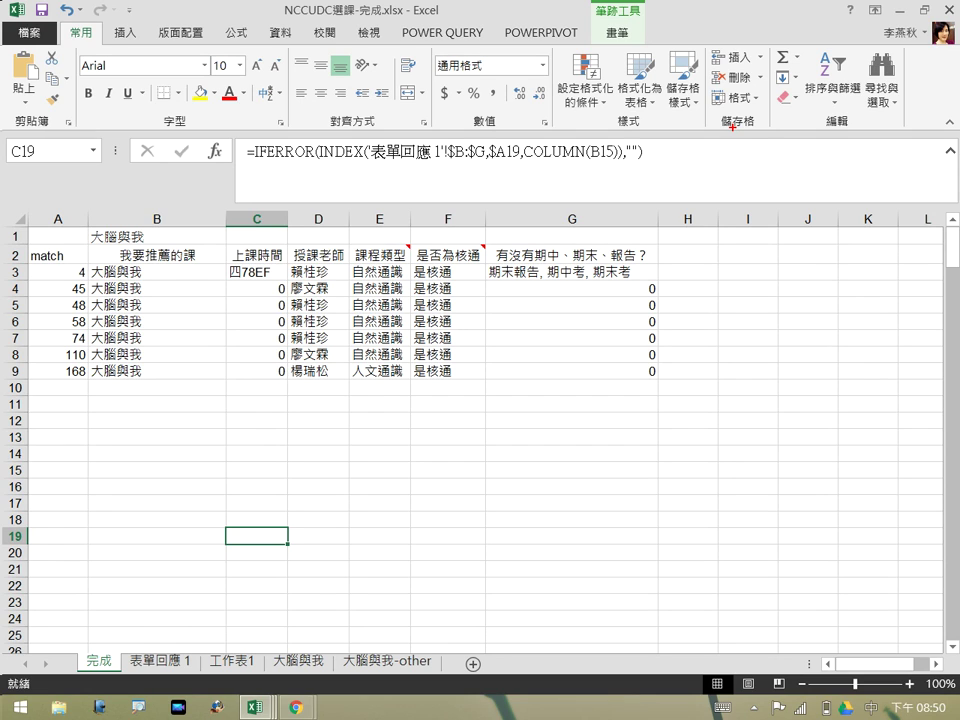
Go to the 表單回應 1 worksheet and look over the course list from its first rows
mouse_move(62, 200)
mouse_down()
mouse_move(40, 208)
mouse_move(45, 340)
mouse_move(82, 300)
mouse_up()
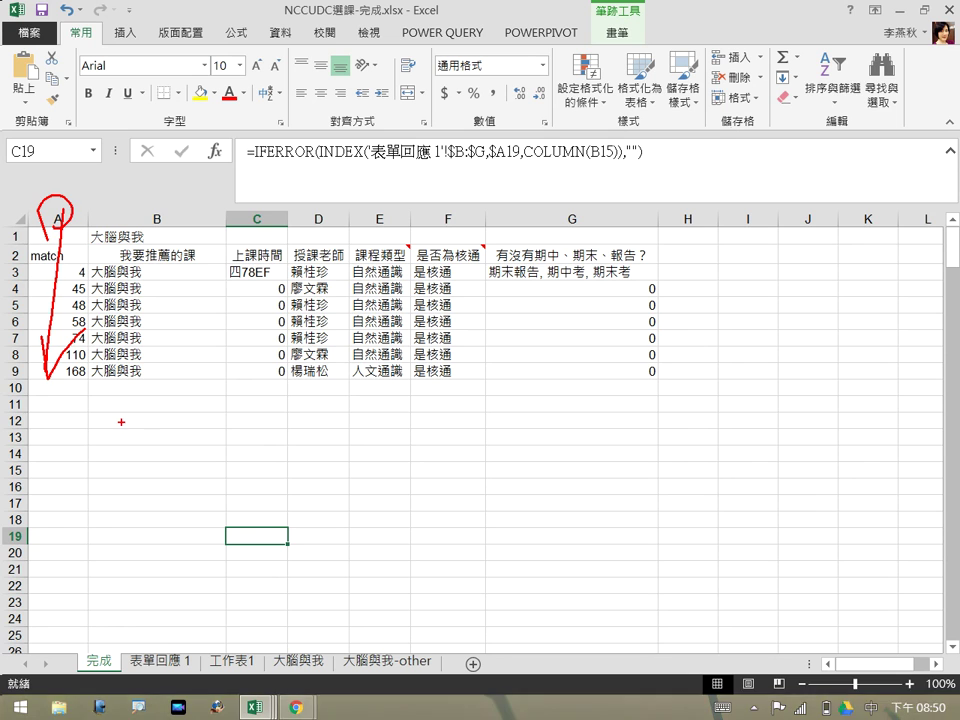
key(Escape)
click(160, 661)
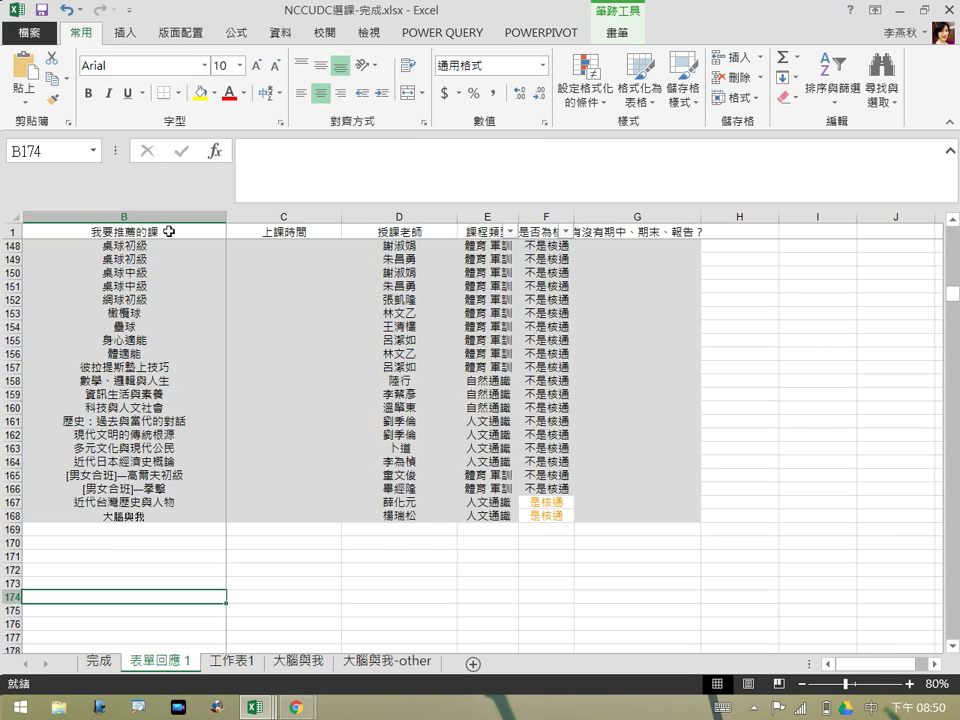
click(555, 569)
scroll(705, 232, up, 20)
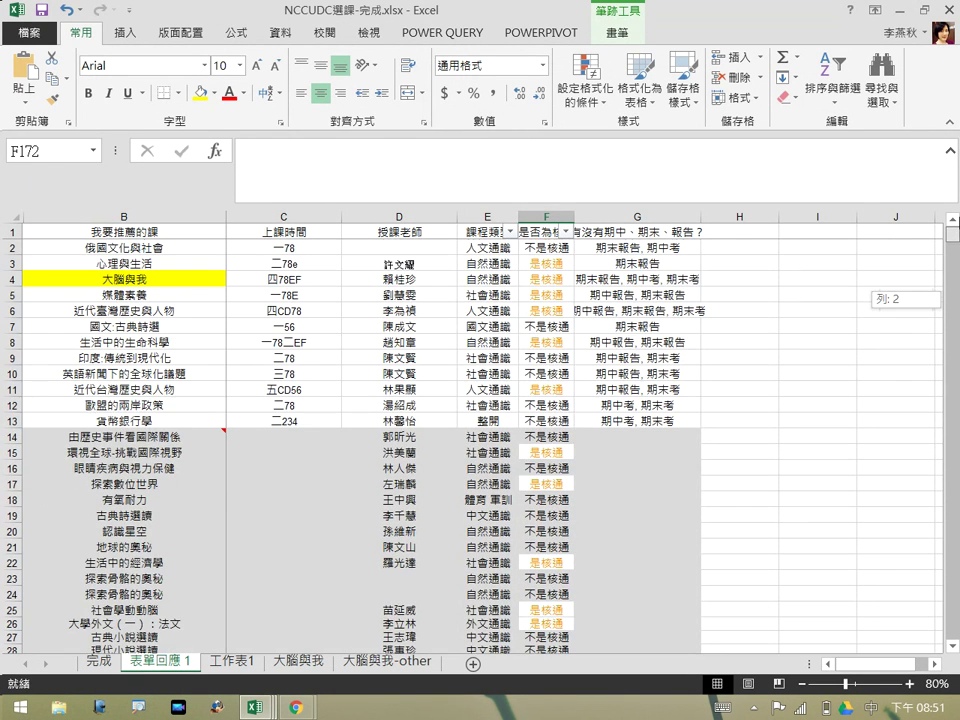
click(12, 216)
click(790, 98)
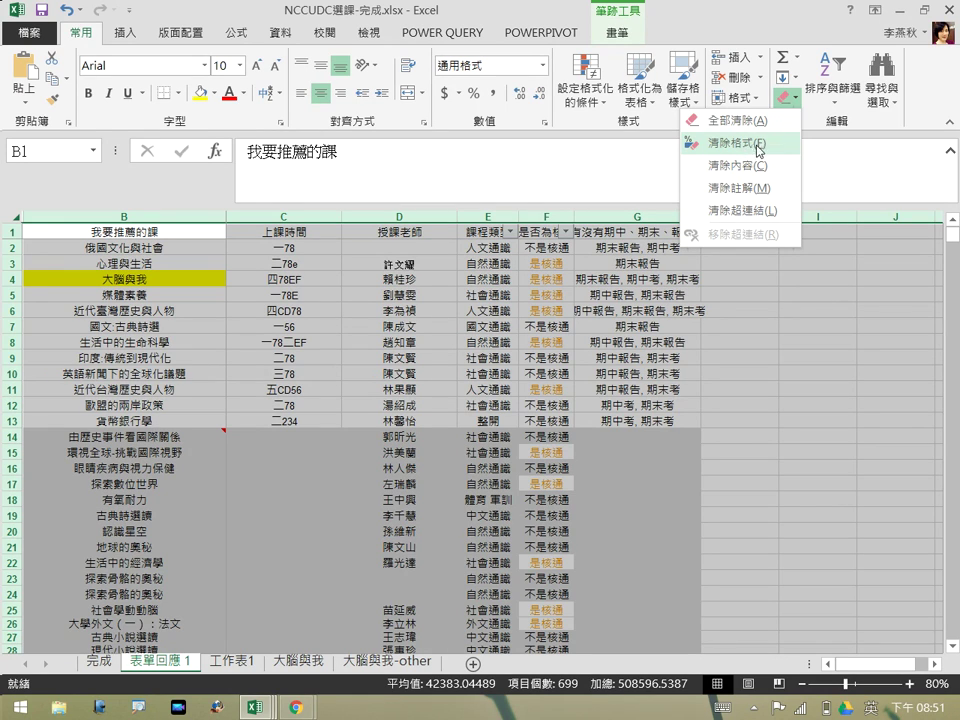
click(790, 98)
click(133, 218)
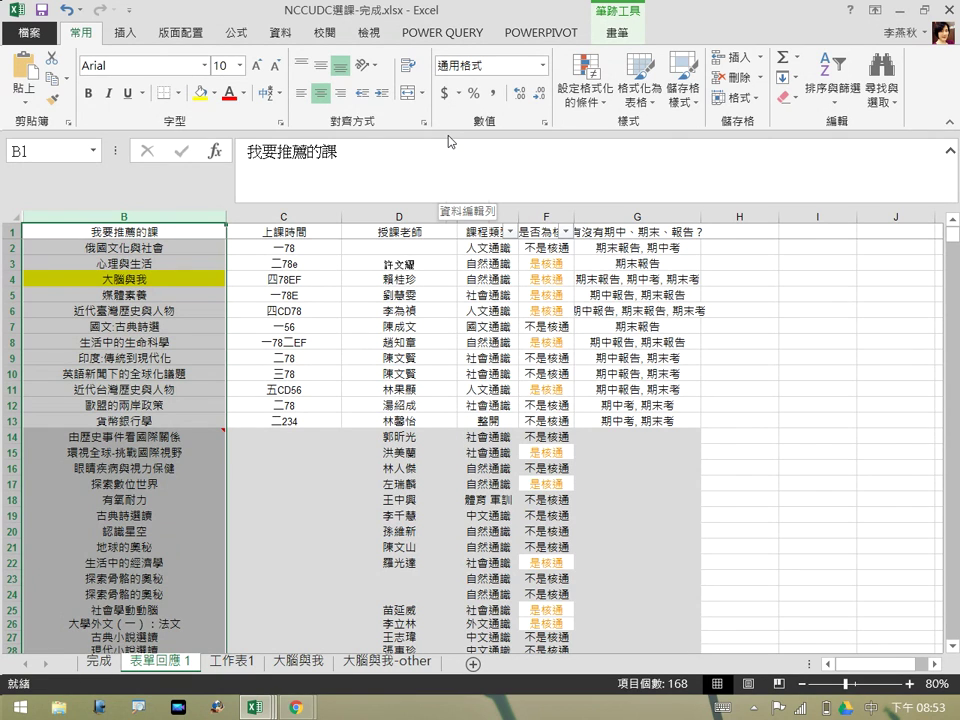
click(281, 35)
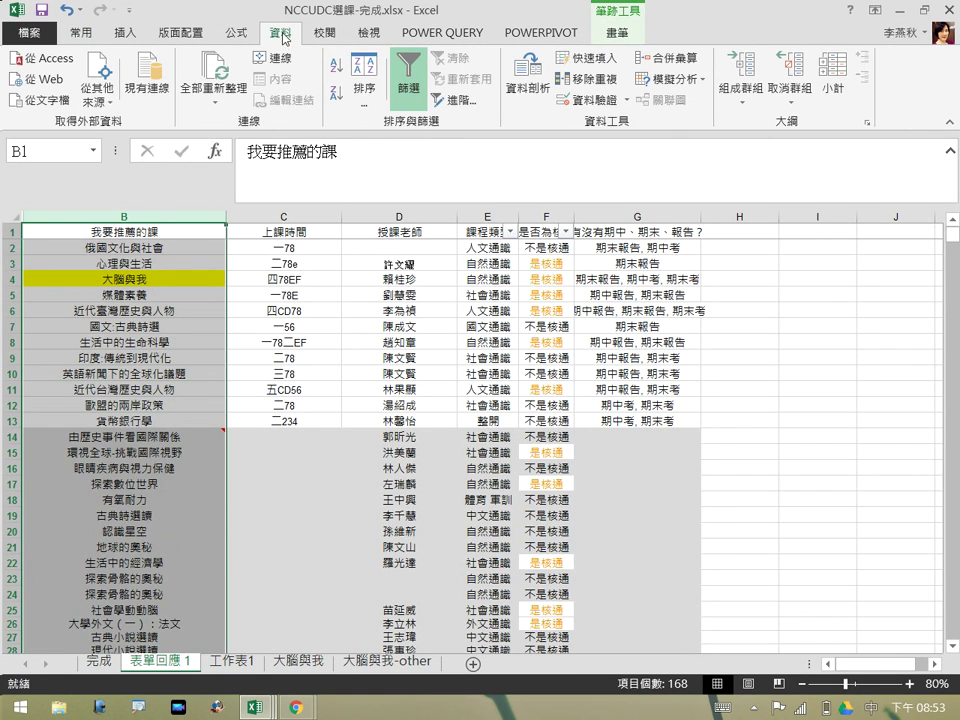
click(126, 33)
Enable 開發人員 among the main ribbon tabs in the Excel options and bring up its macro commands
click(30, 33)
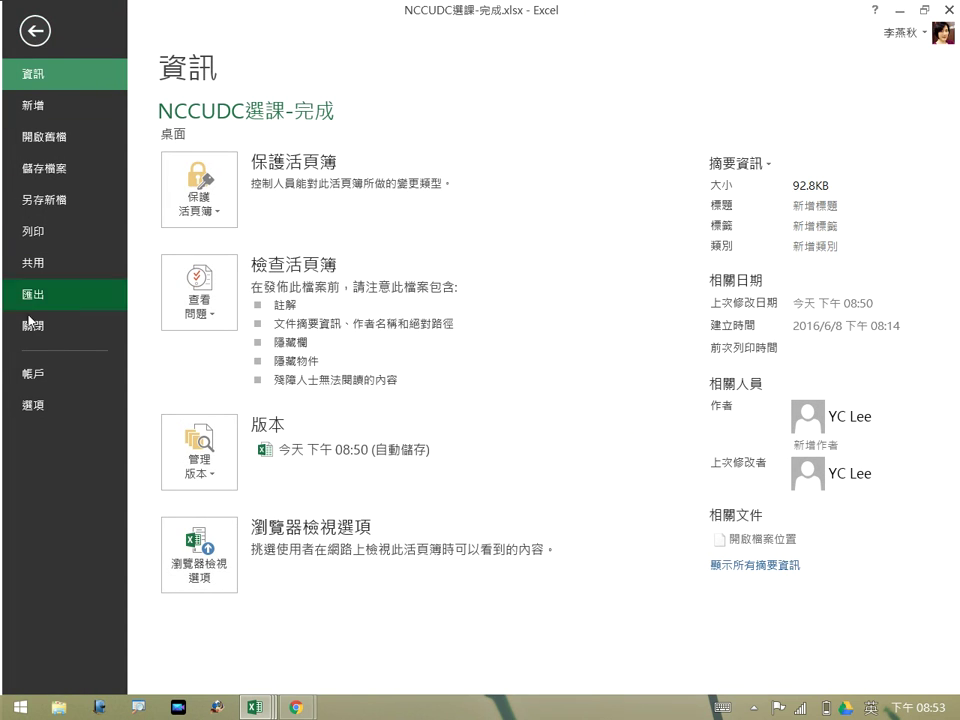
click(55, 413)
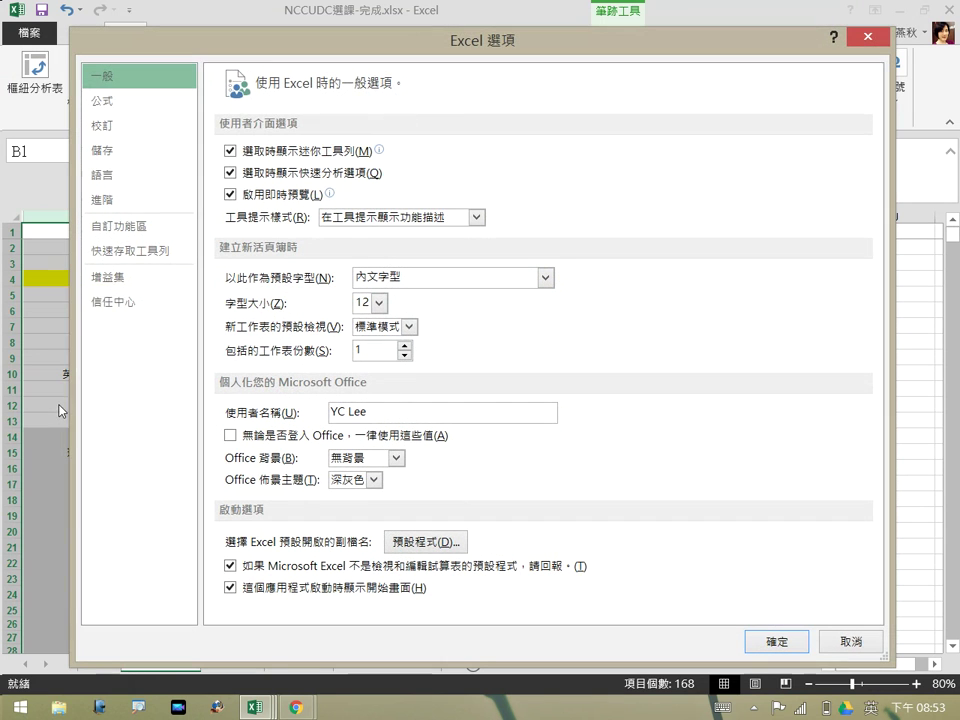
click(122, 230)
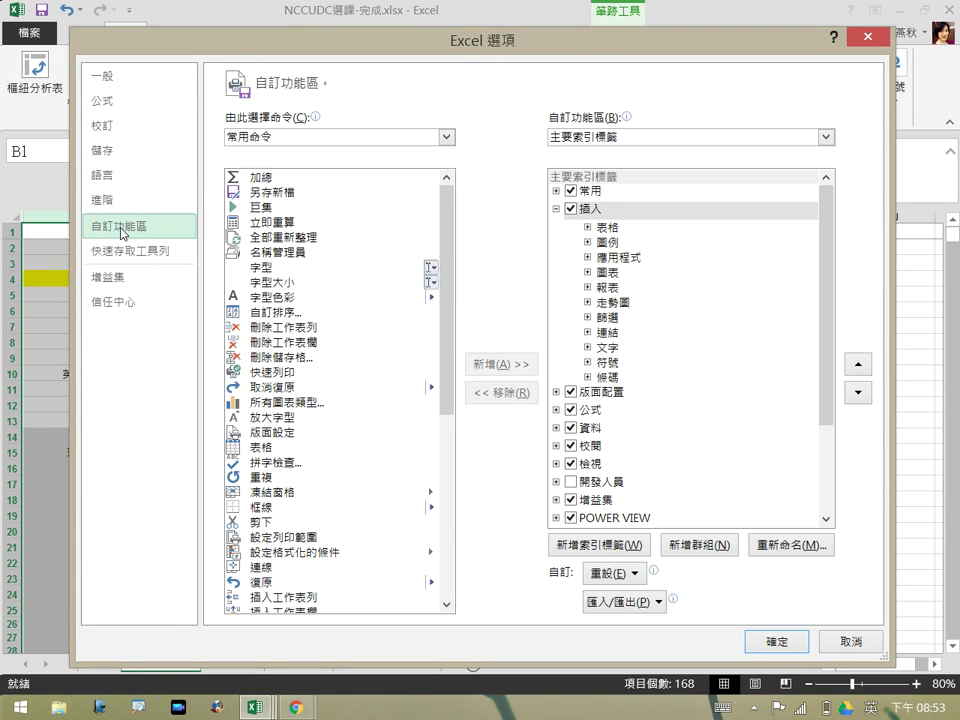
click(556, 482)
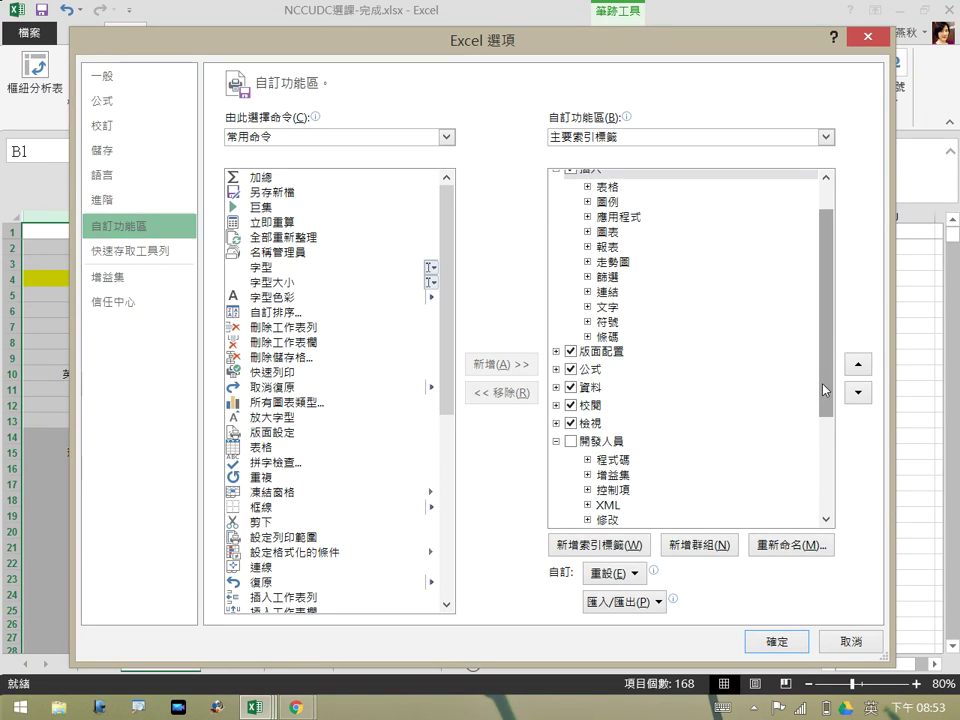
scroll(793, 410, down, 2)
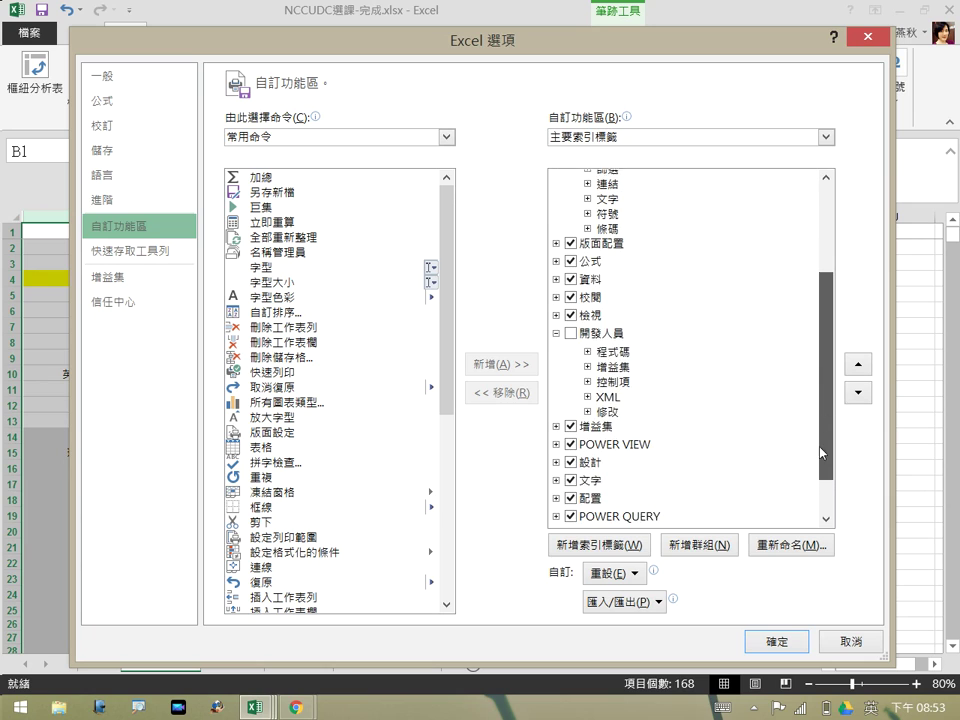
click(570, 331)
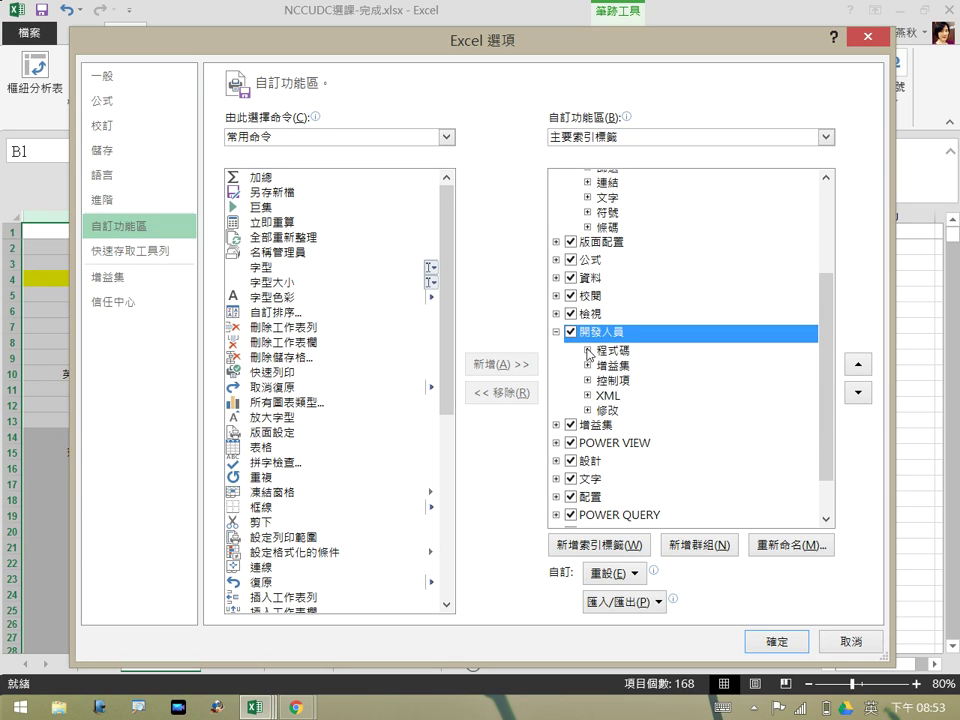
click(764, 637)
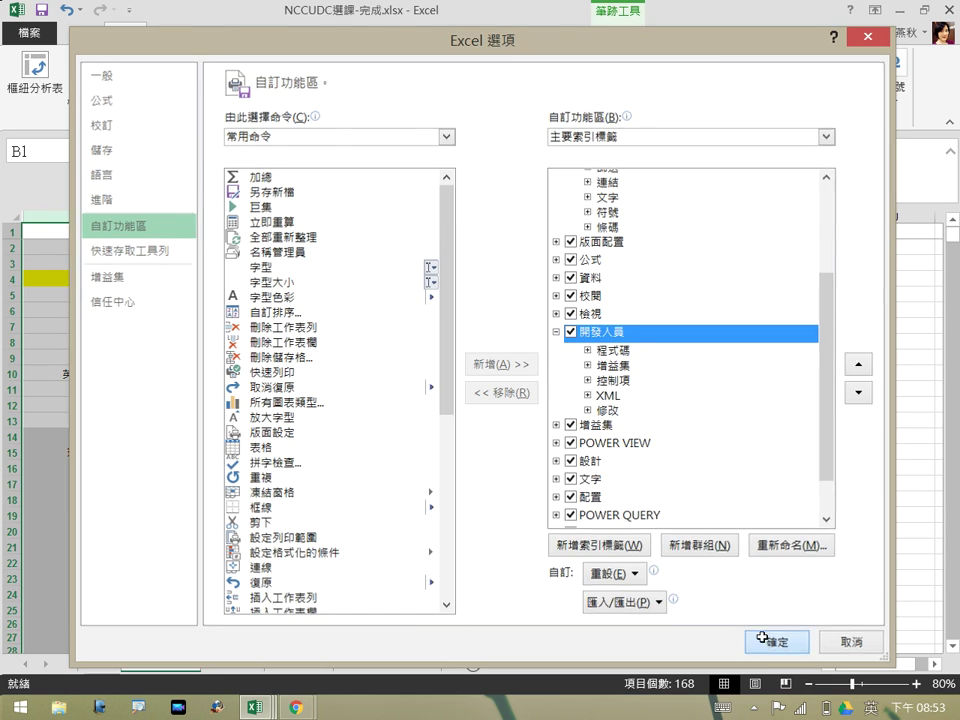
click(452, 32)
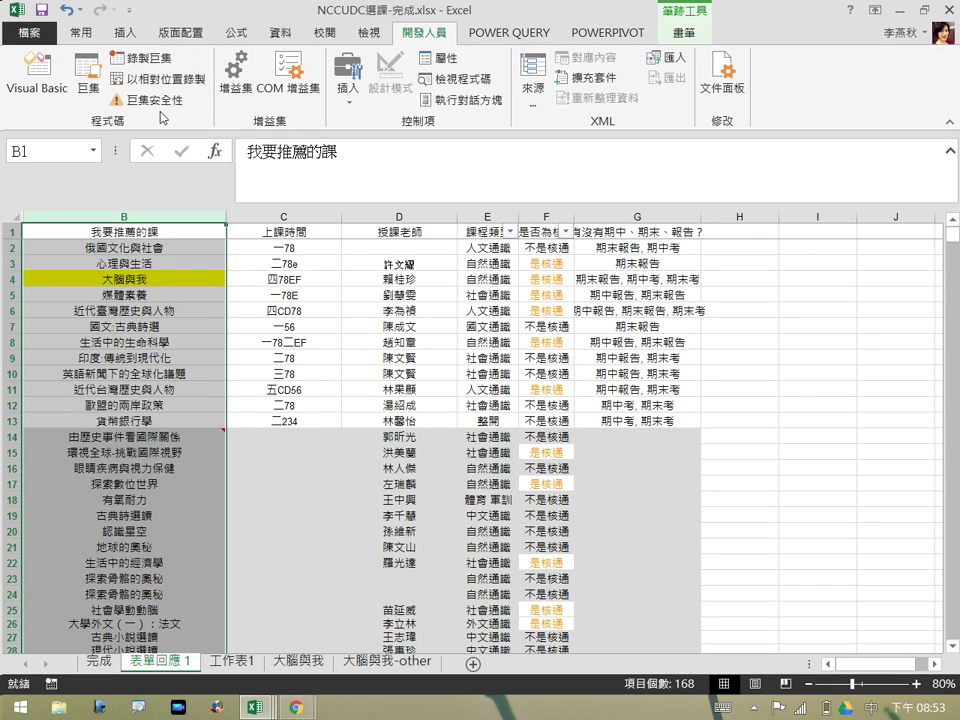
Duplicate the 表單回應 1 worksheet, place the copy directly after it, and return to the original worksheet
click(241, 623)
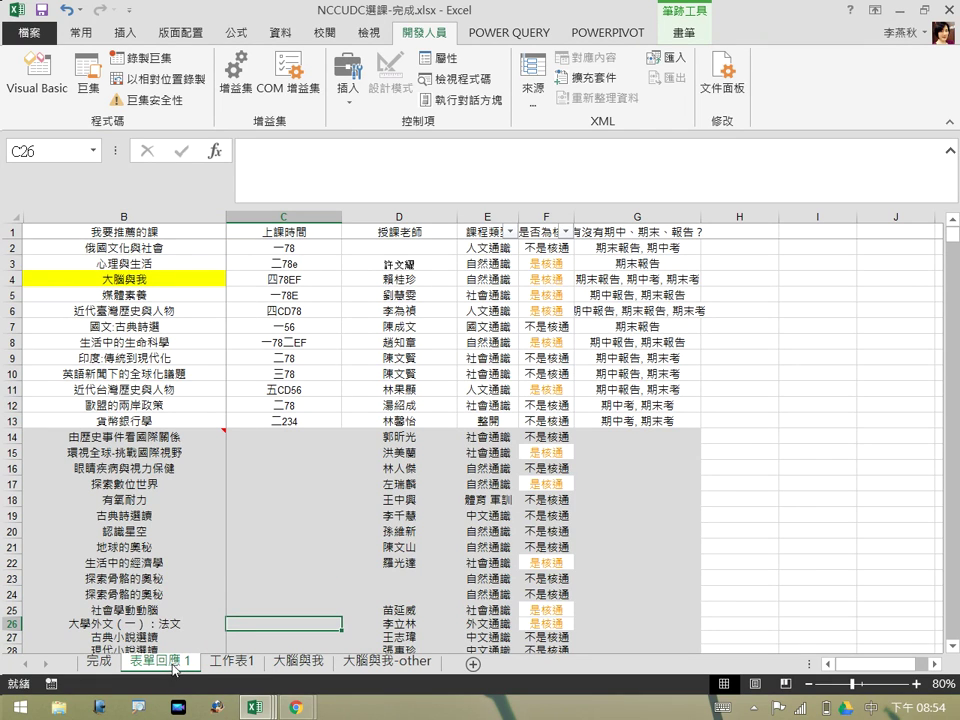
key(ctrl)
drag(225, 668, 224, 665)
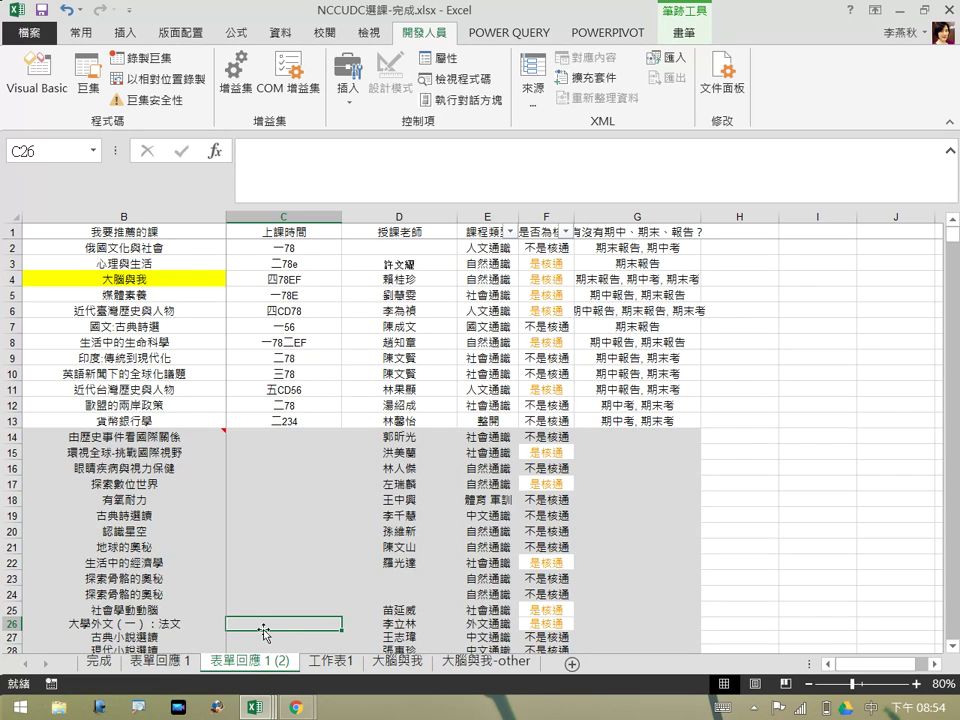
key(ctrl+Page_Up)
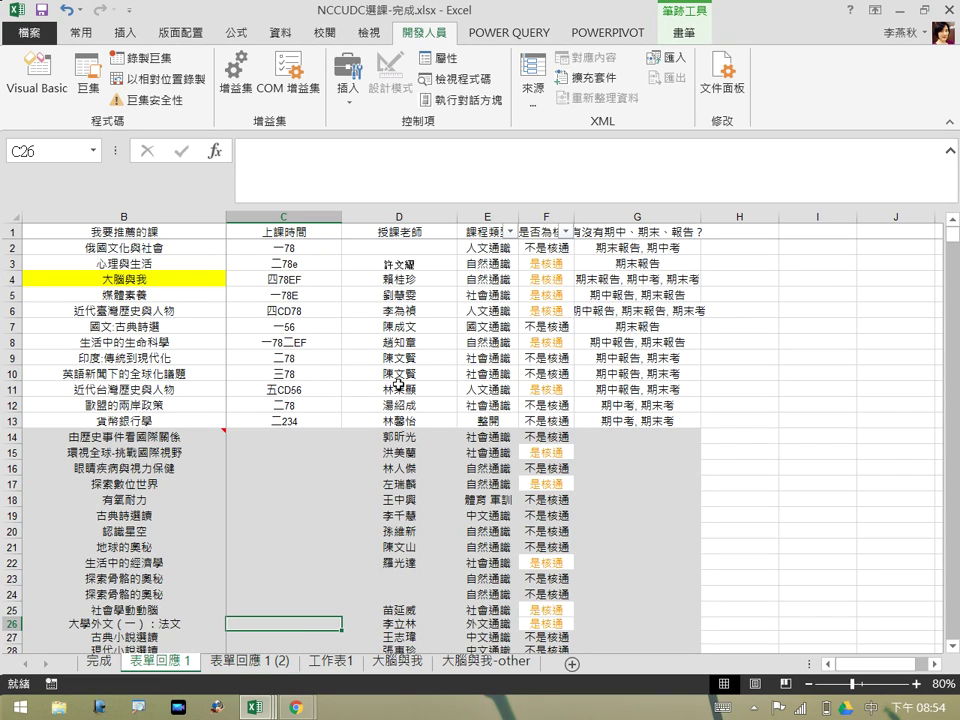
key(ctrl+Page_Down)
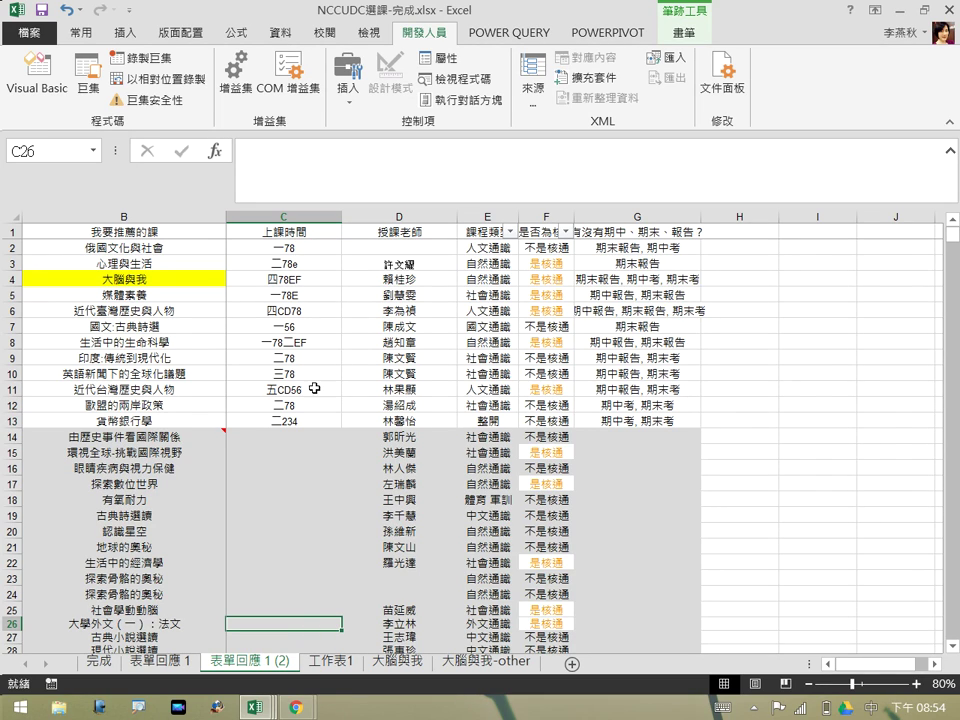
click(134, 661)
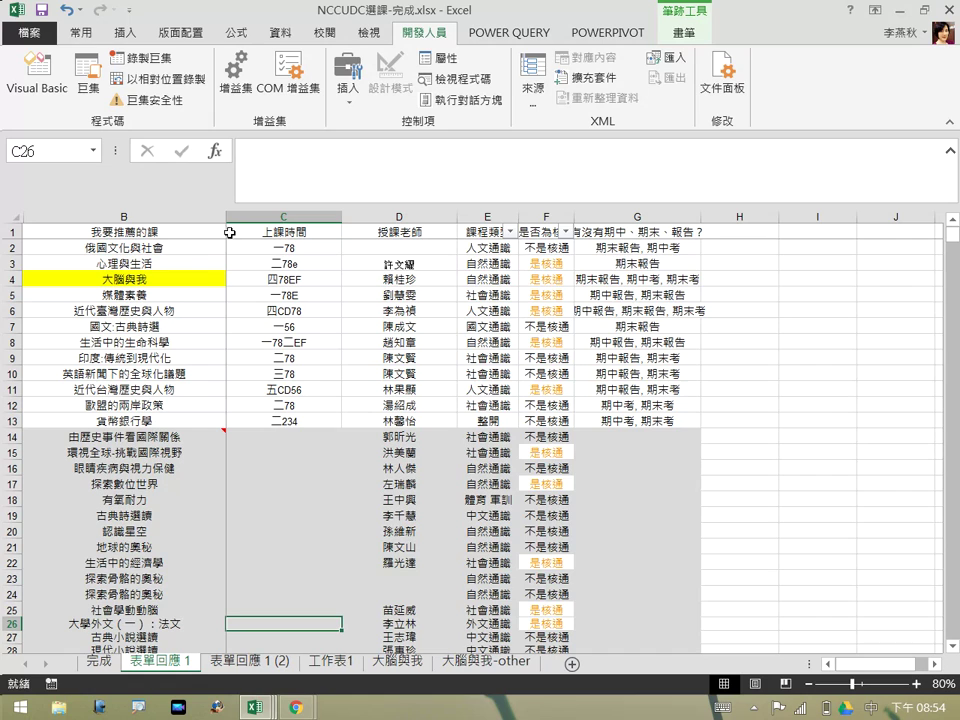
Start recording a macro named 巨集1, stored in 現用活頁簿
click(170, 60)
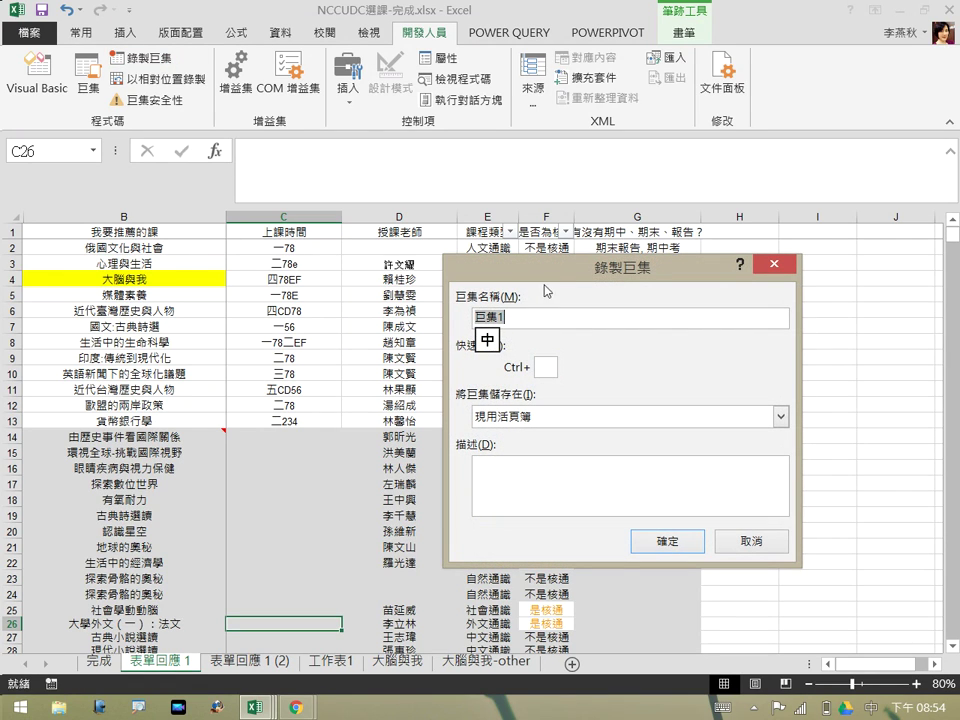
drag(551, 271, 545, 205)
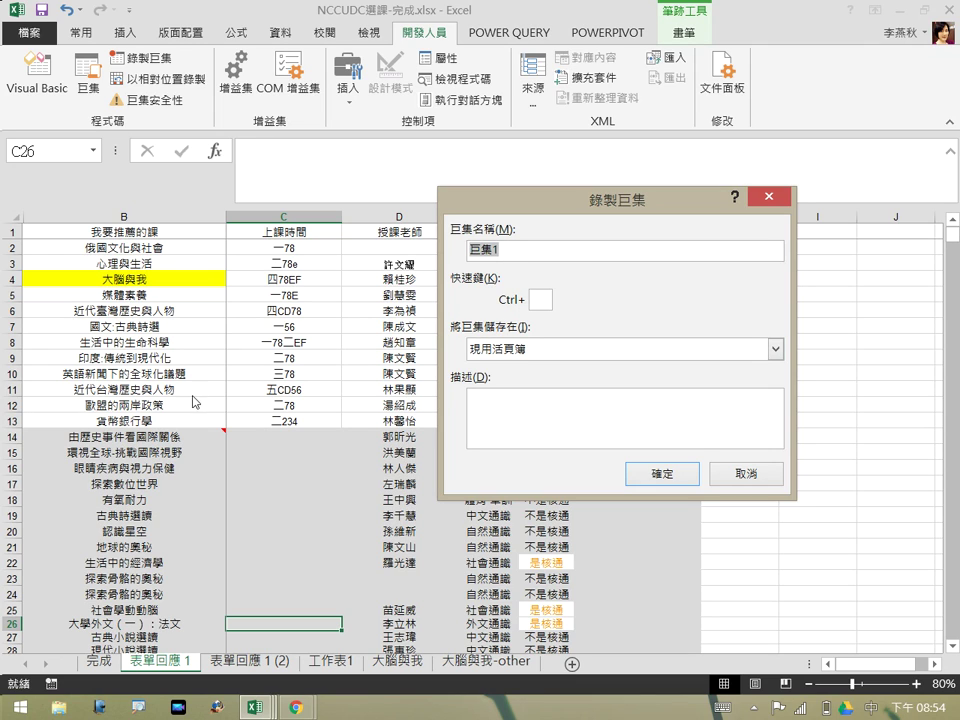
click(537, 350)
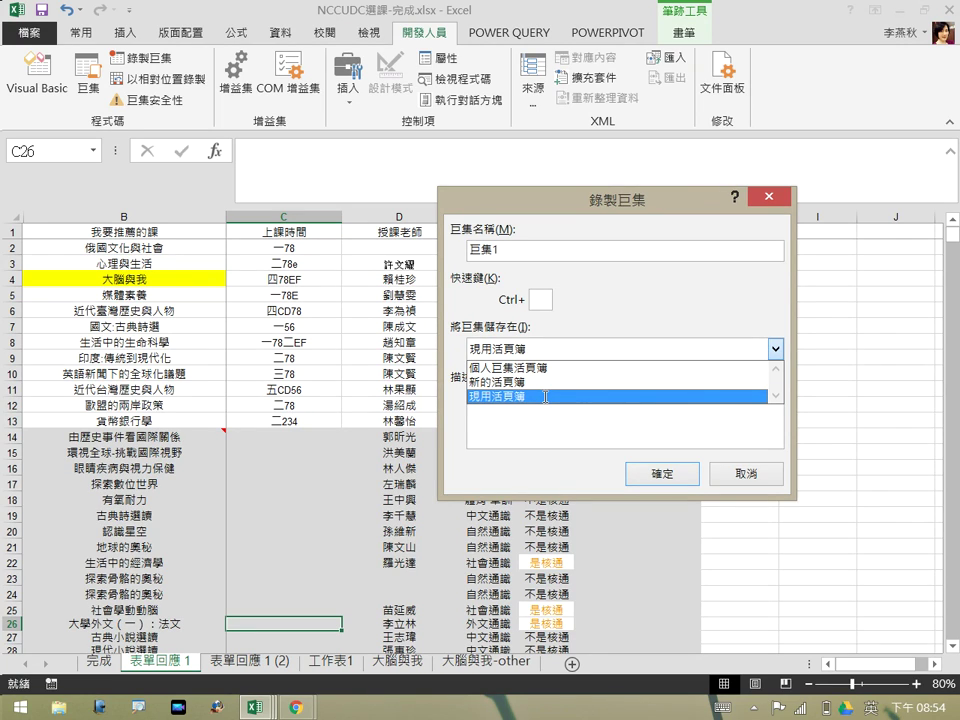
click(662, 473)
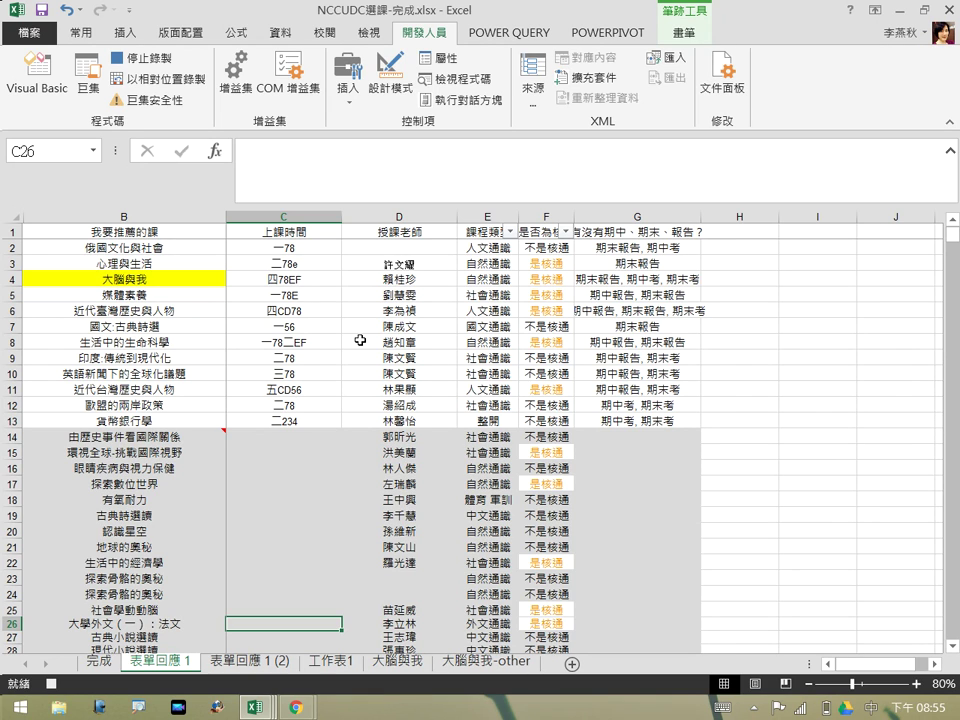
Clear all formatting from the entire 表單回應 1 worksheet and autofit its column widths
click(11, 217)
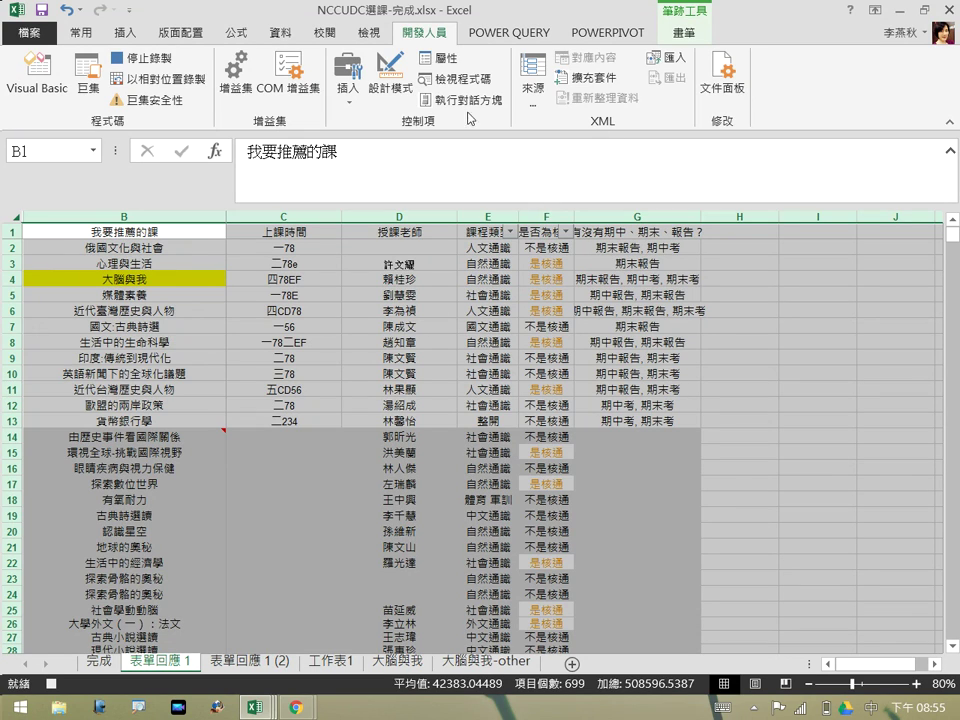
click(80, 35)
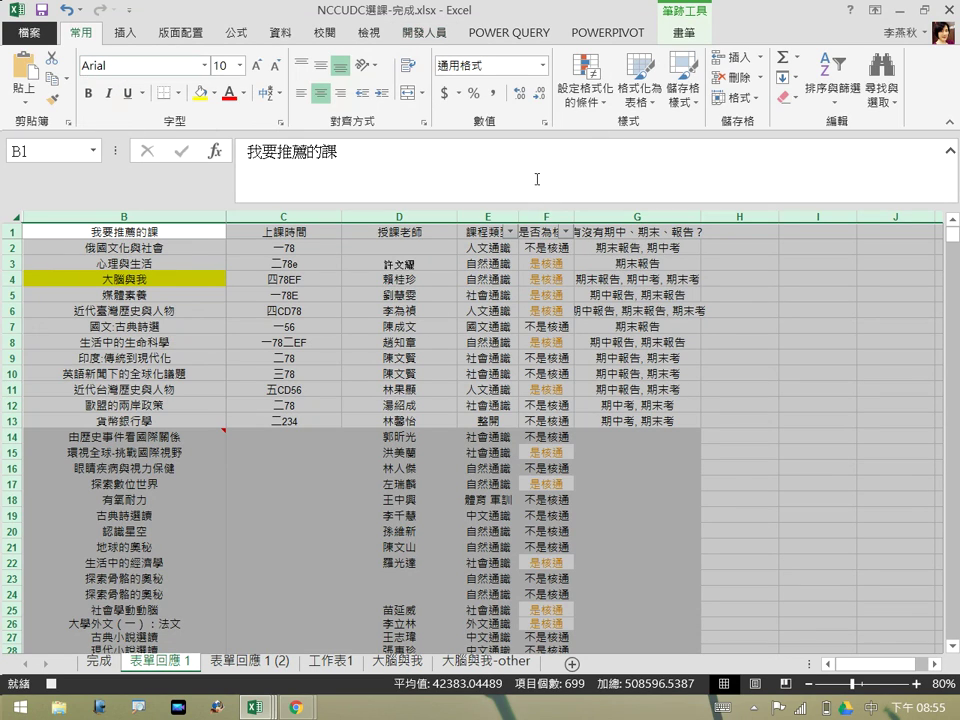
click(786, 97)
click(757, 145)
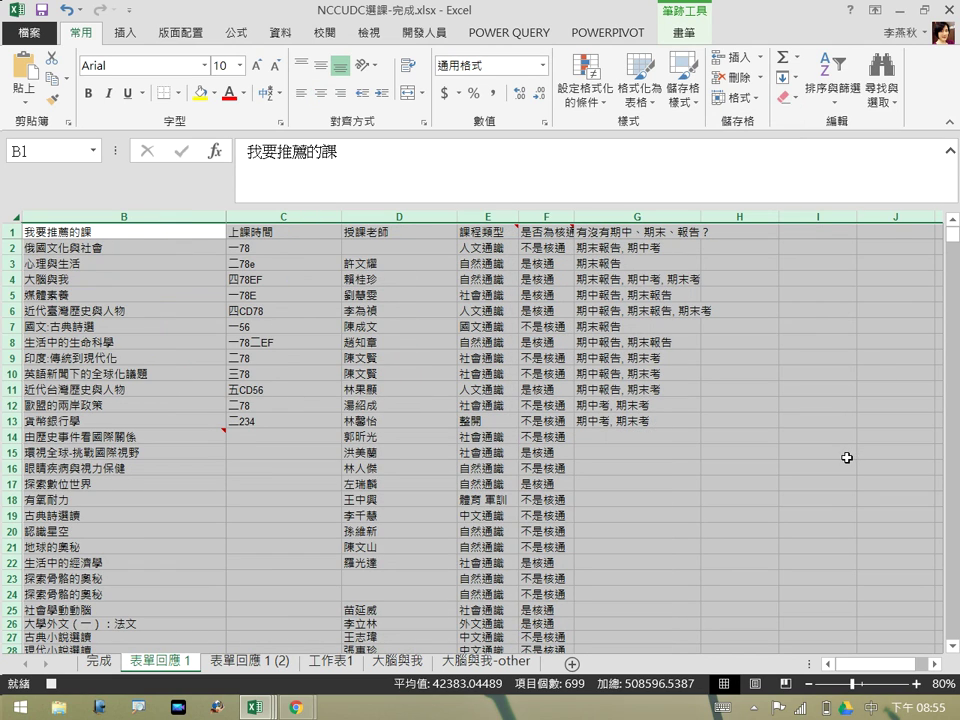
click(737, 98)
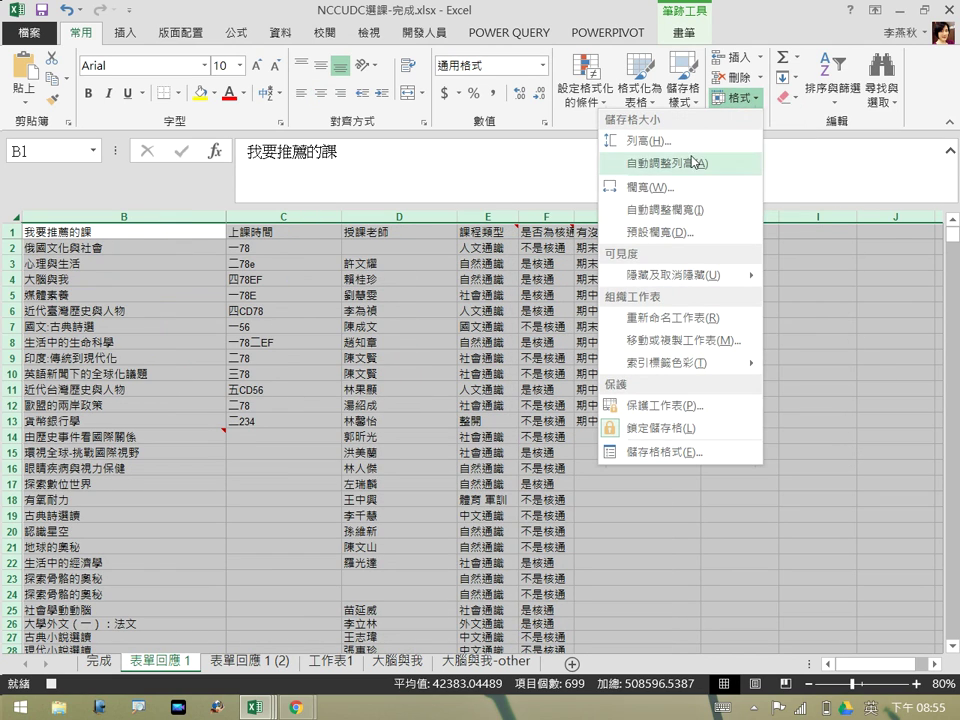
click(675, 210)
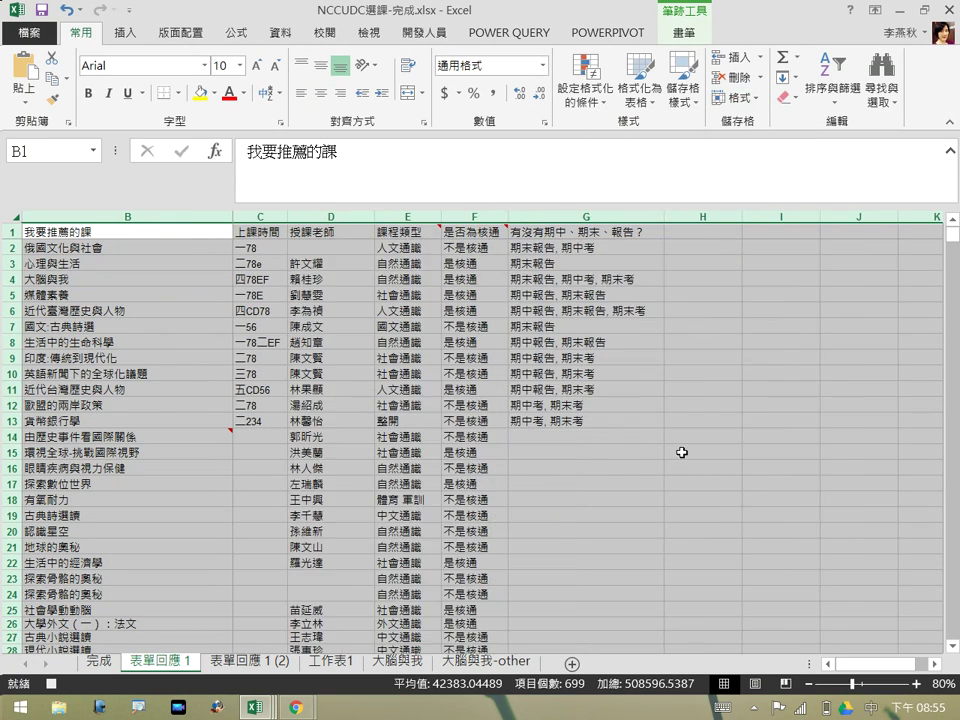
Try to unhide the hidden column next to column B
click(49, 215)
right_click(49, 215)
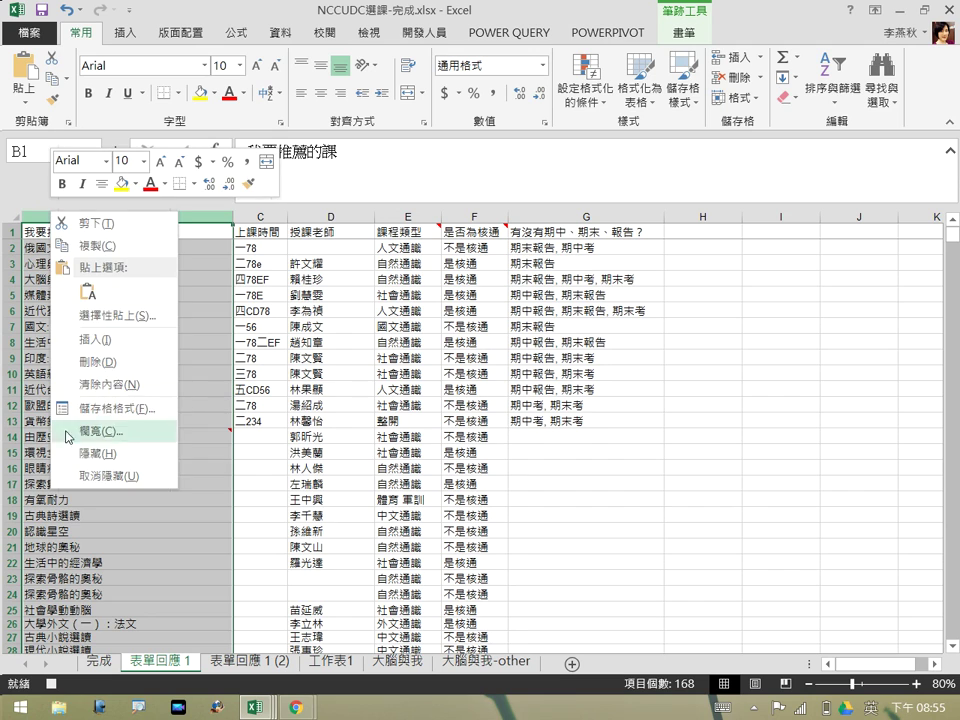
click(66, 470)
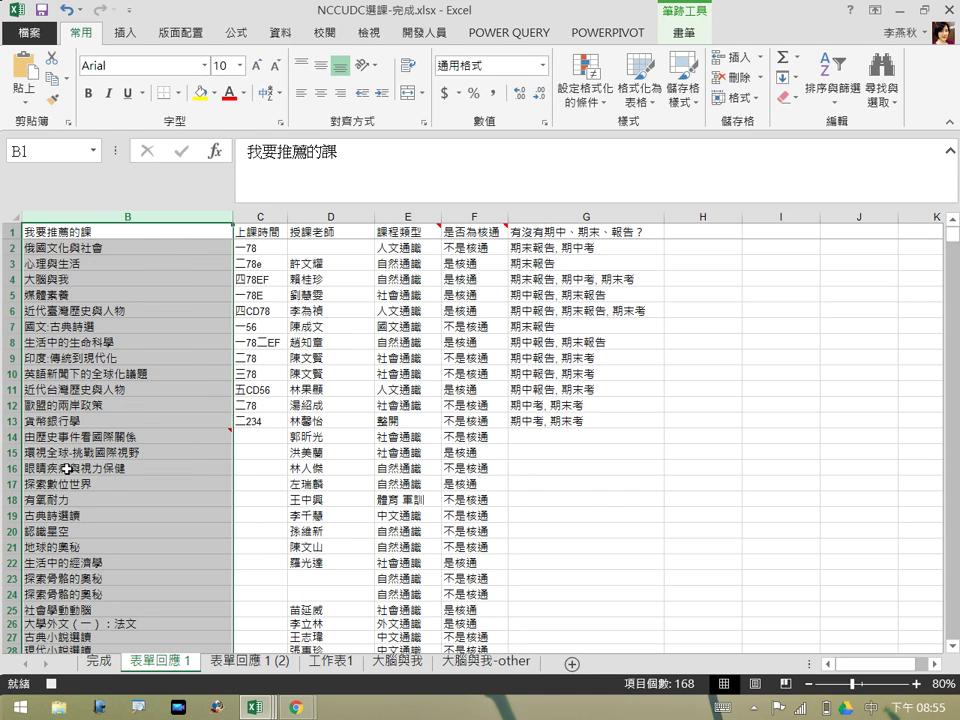
Delete the comments from header cells D1:G1 on the 表單回應 1 worksheet
click(408, 311)
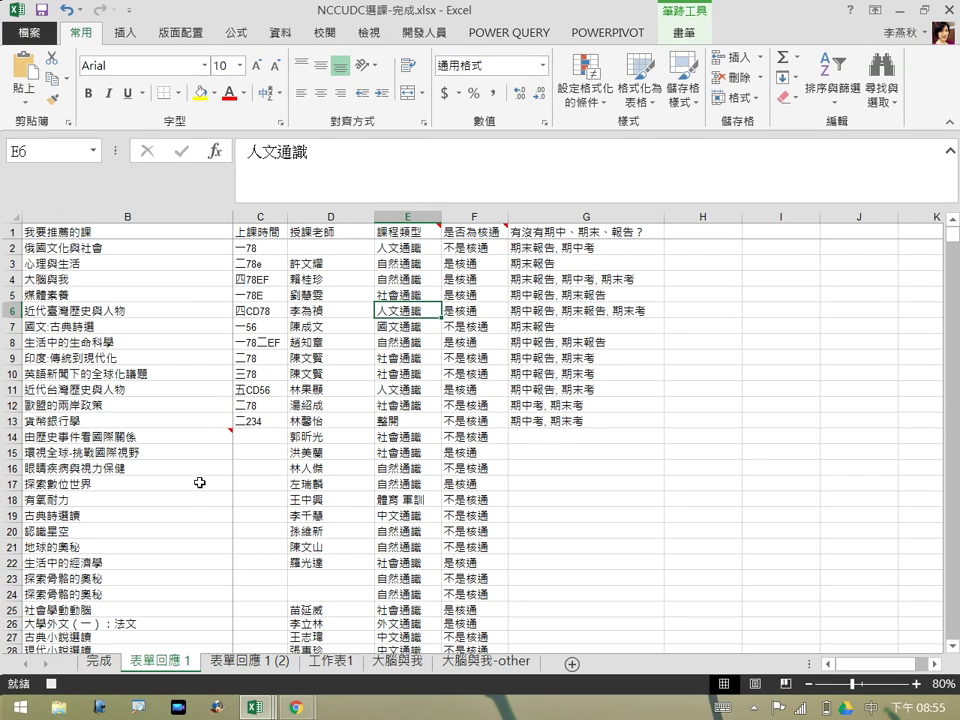
click(405, 230)
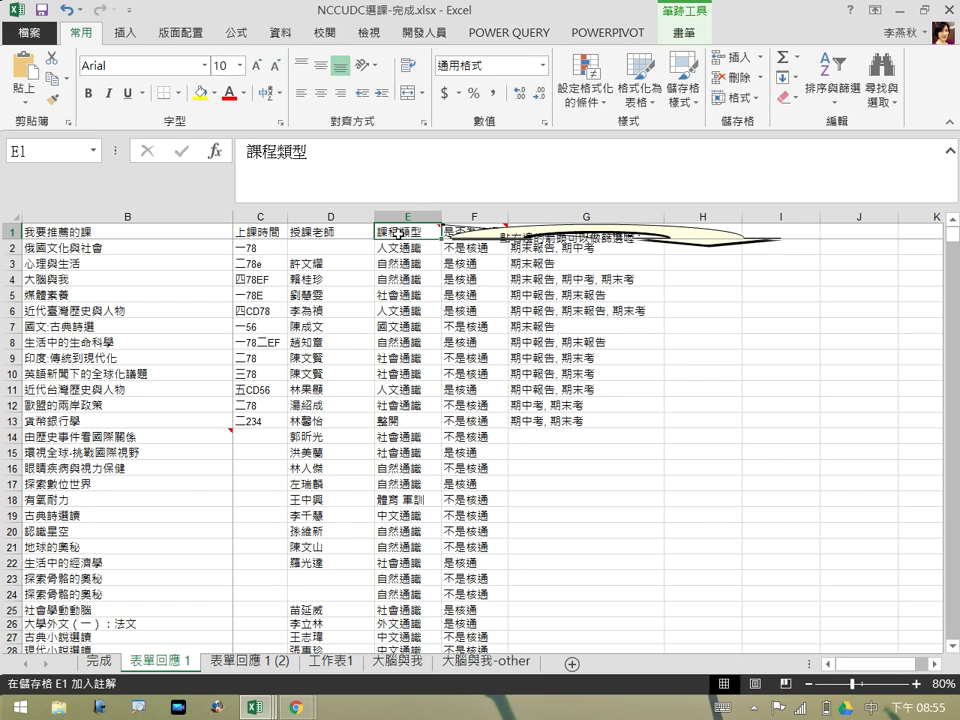
click(358, 233)
mouse_move(437, 227)
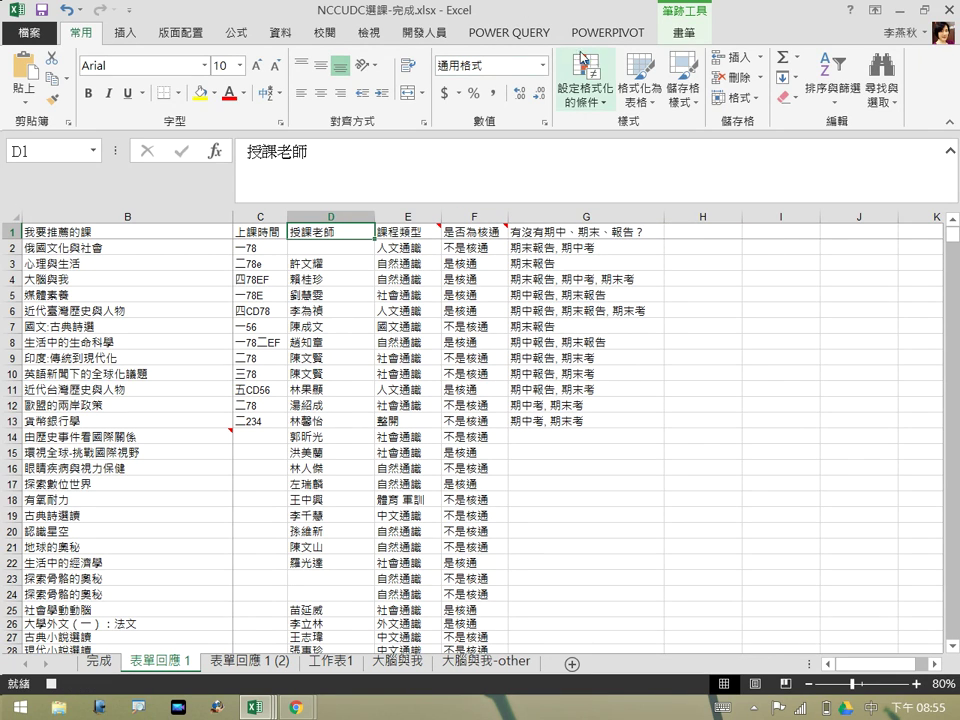
drag(321, 228, 560, 232)
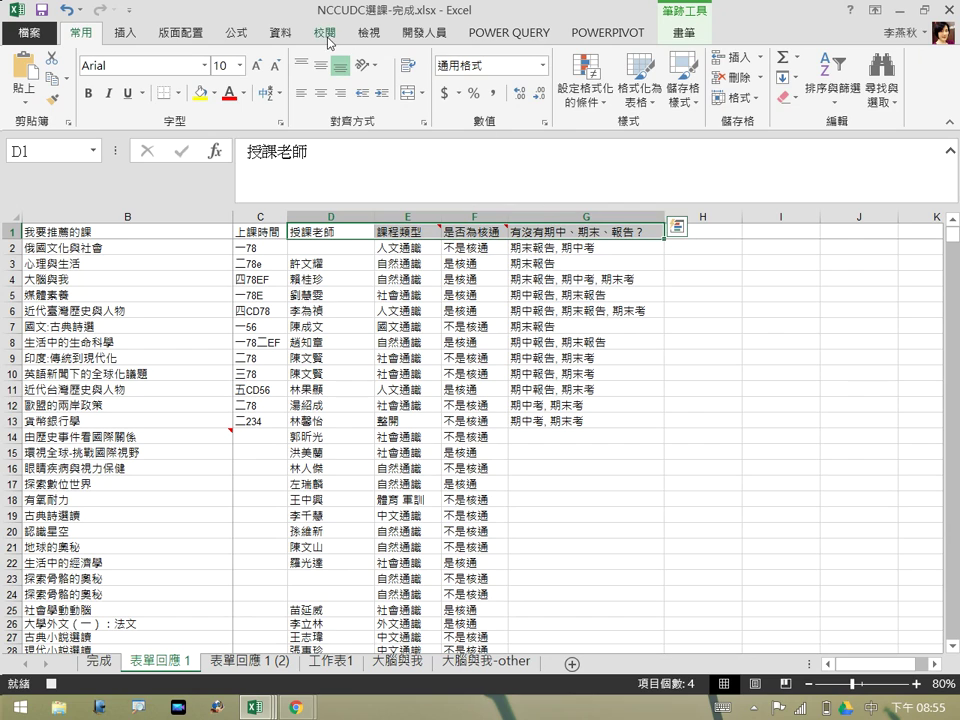
click(280, 33)
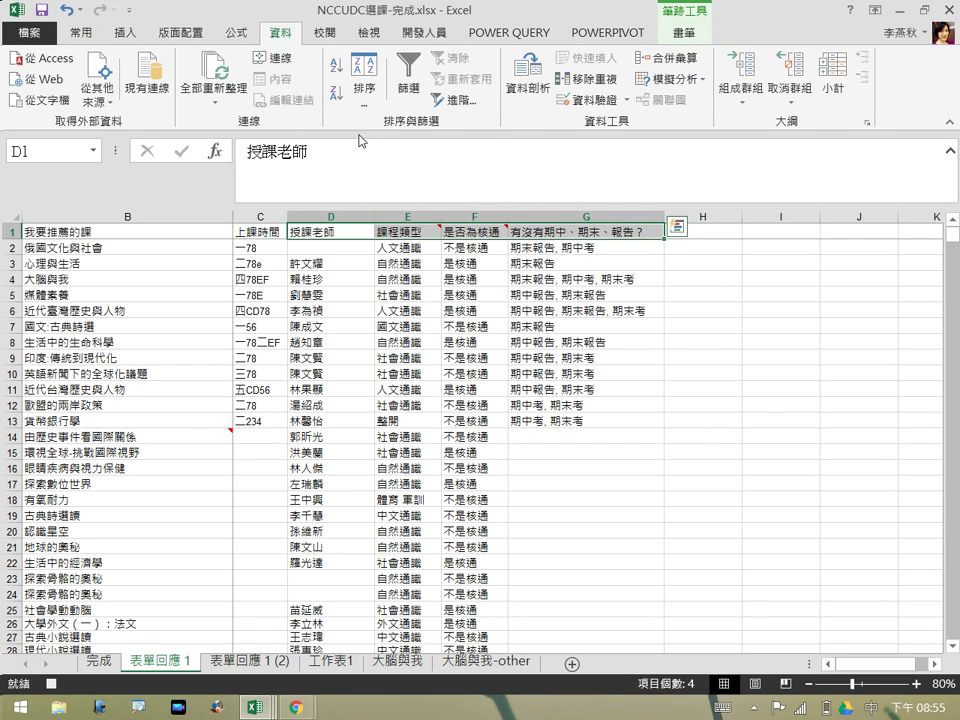
click(325, 32)
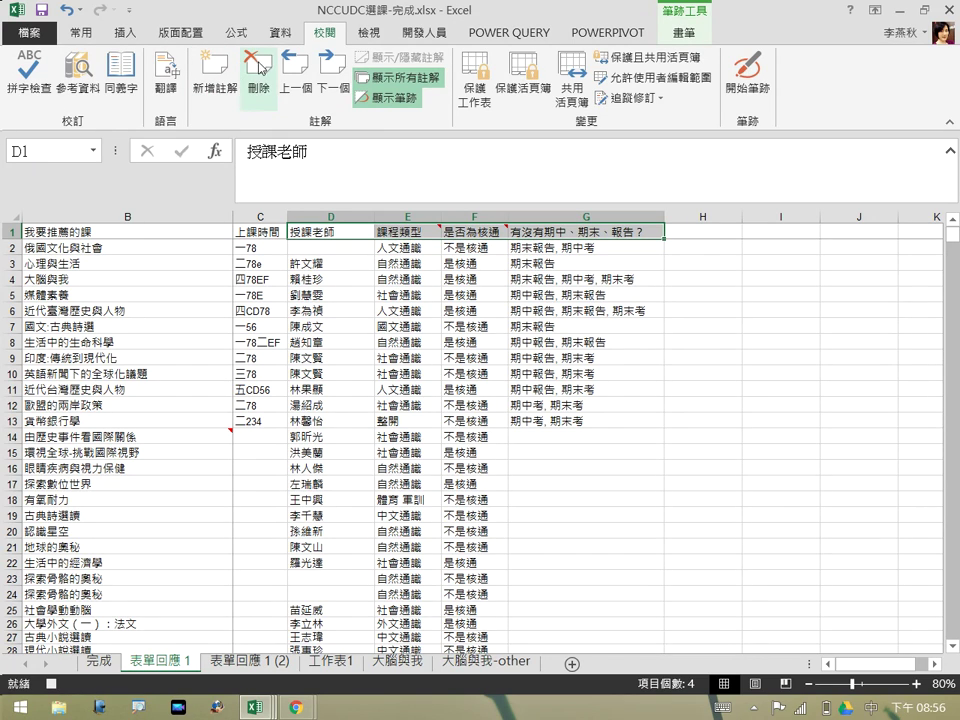
click(410, 357)
Fill header cells B1:G1 with yellow
drag(165, 231, 590, 231)
click(80, 32)
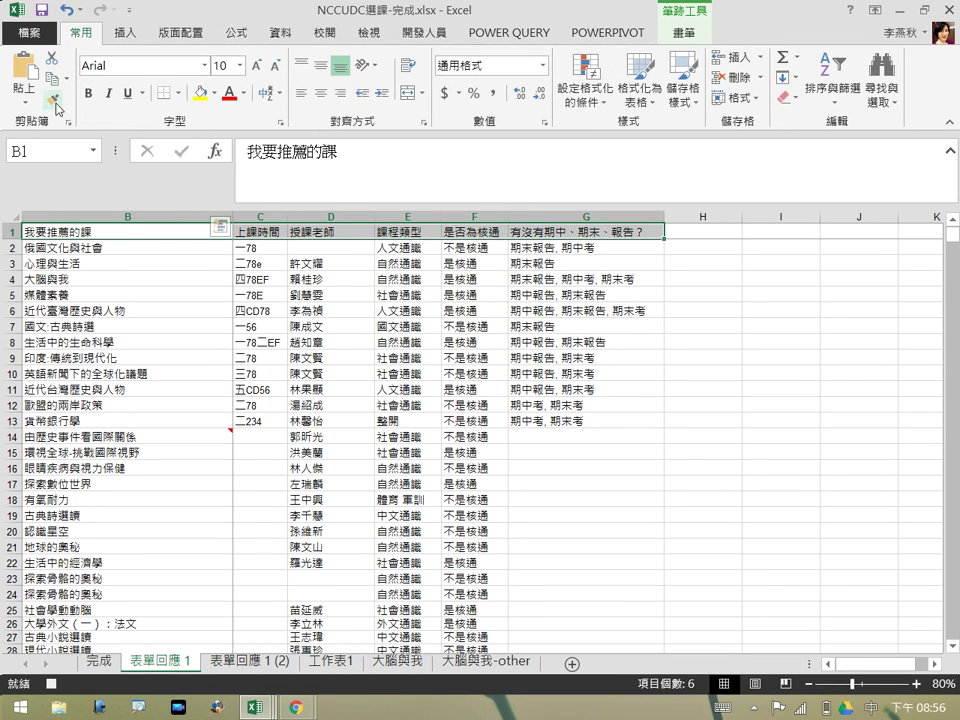
click(199, 93)
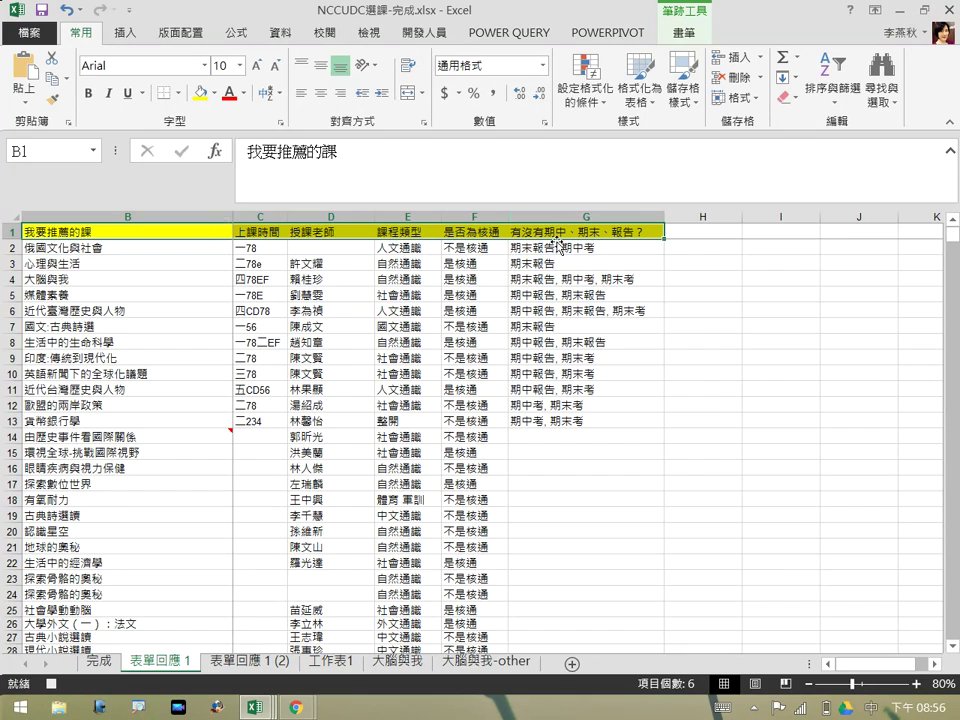
Turn on filtering for the header row and stop recording the macro
click(587, 225)
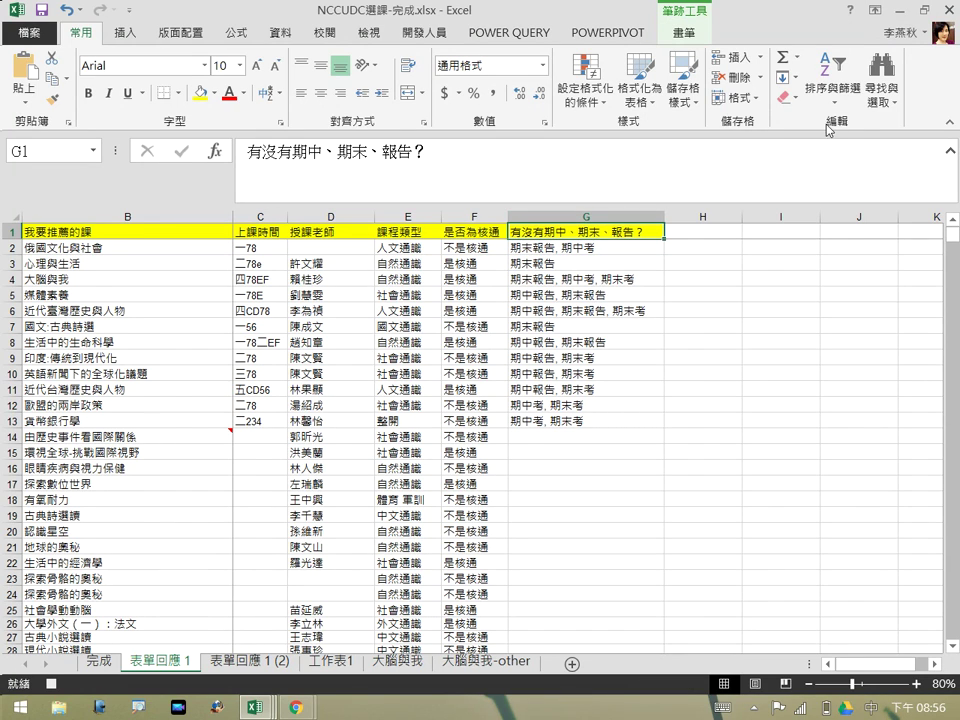
click(833, 88)
click(772, 194)
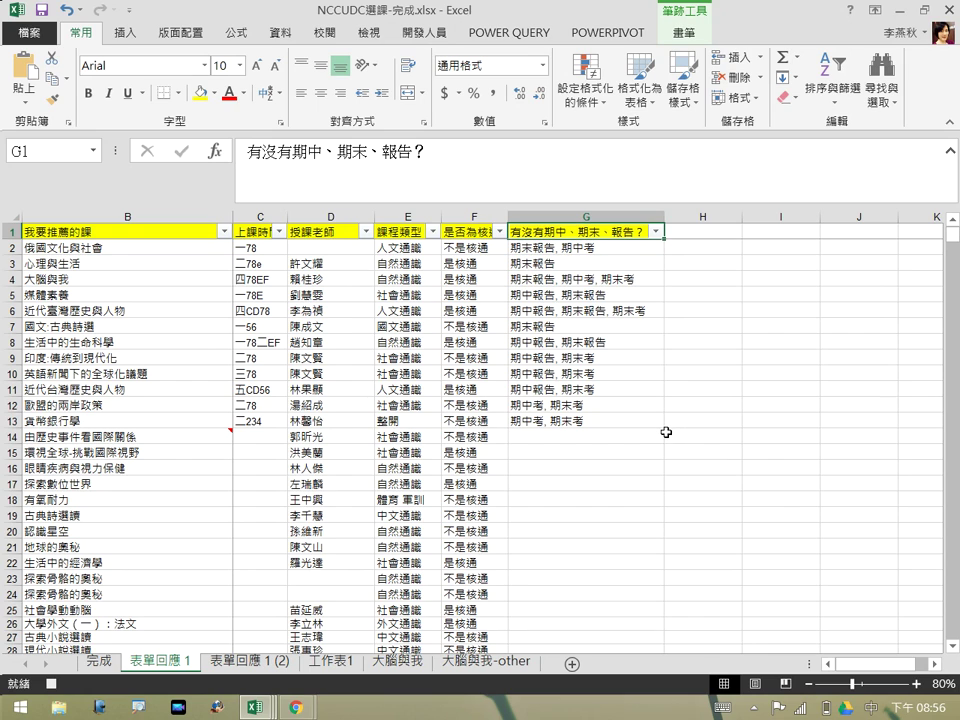
click(411, 32)
click(160, 60)
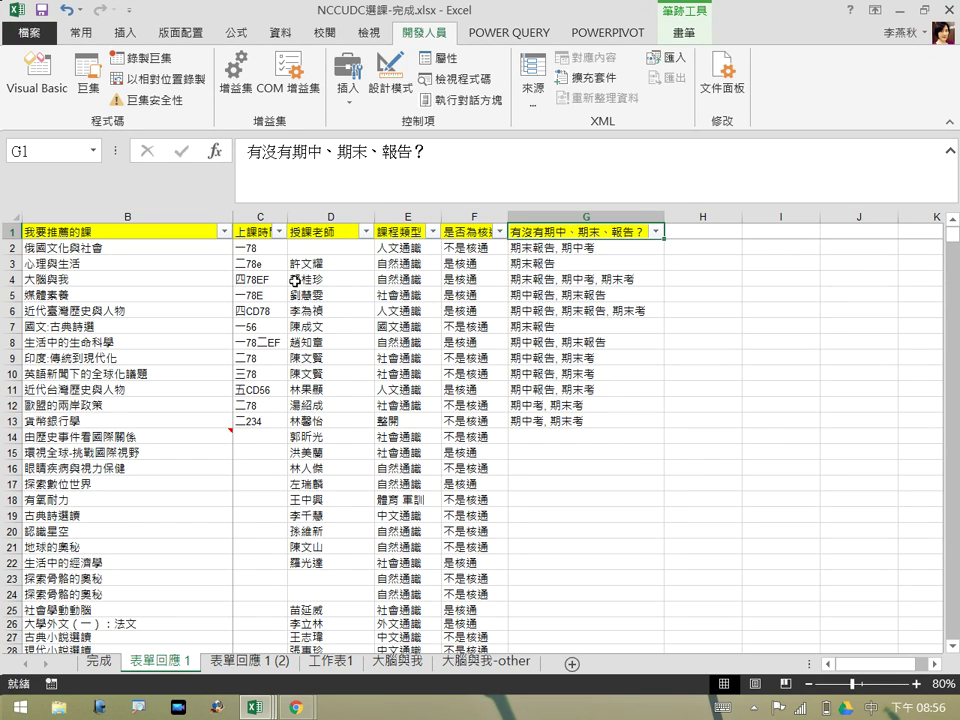
Run the macro 巨集1 on the duplicate worksheet 表單回應 1 (2)
click(249, 661)
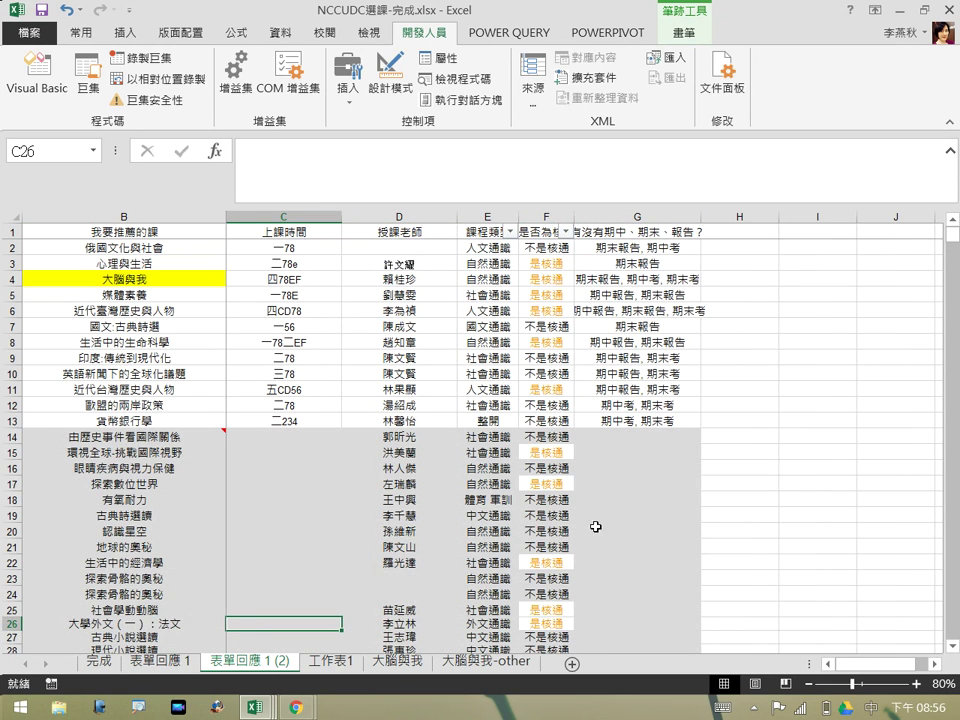
scroll(595, 526, down, 9)
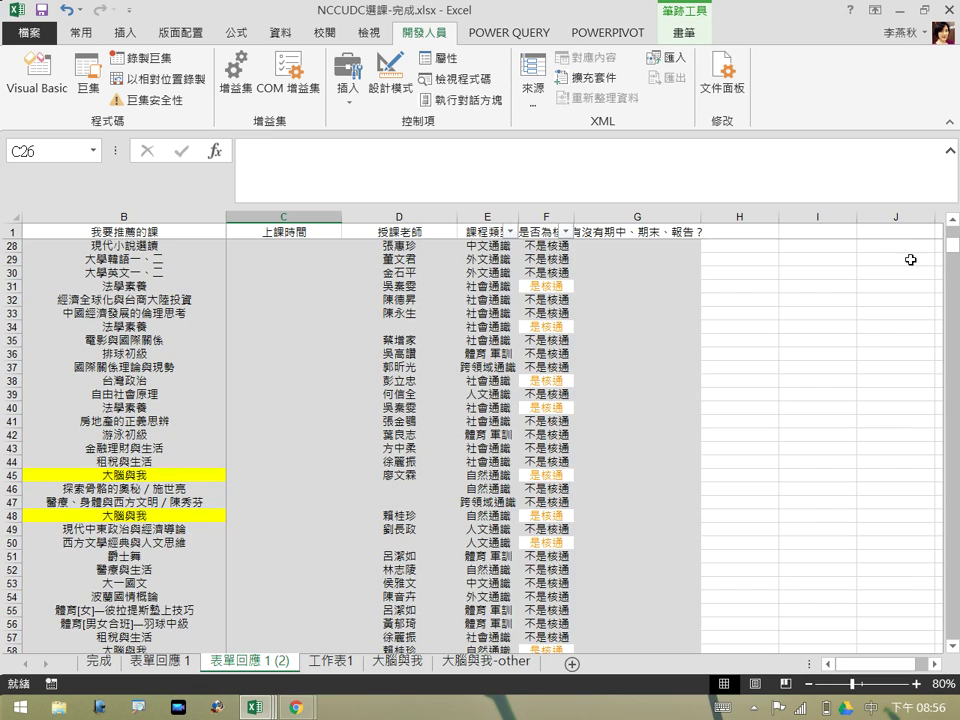
scroll(911, 259, up, 9)
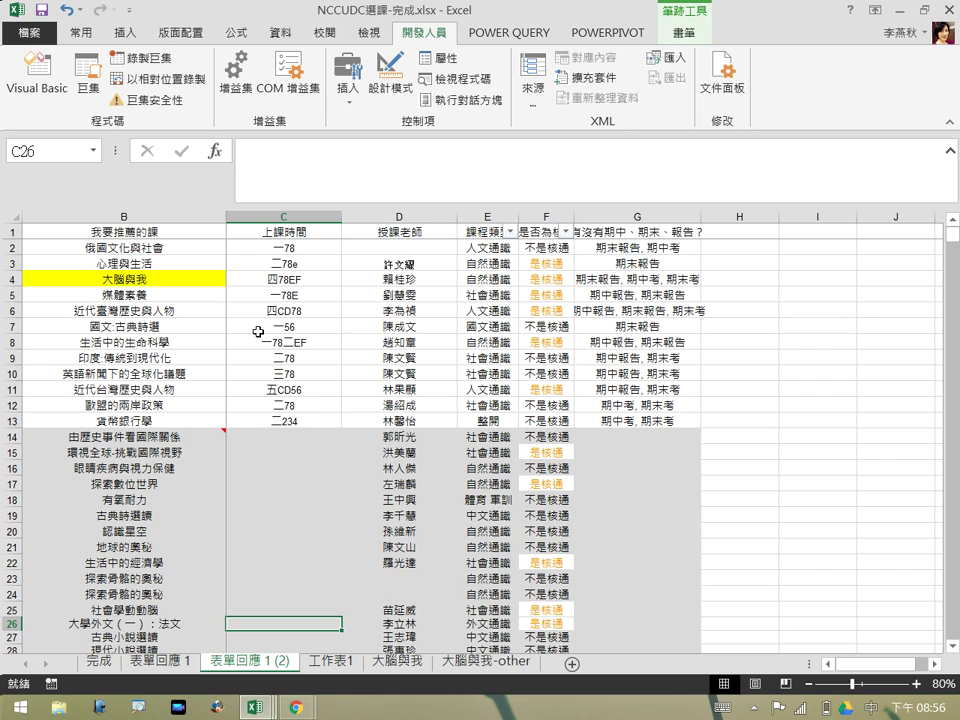
click(88, 75)
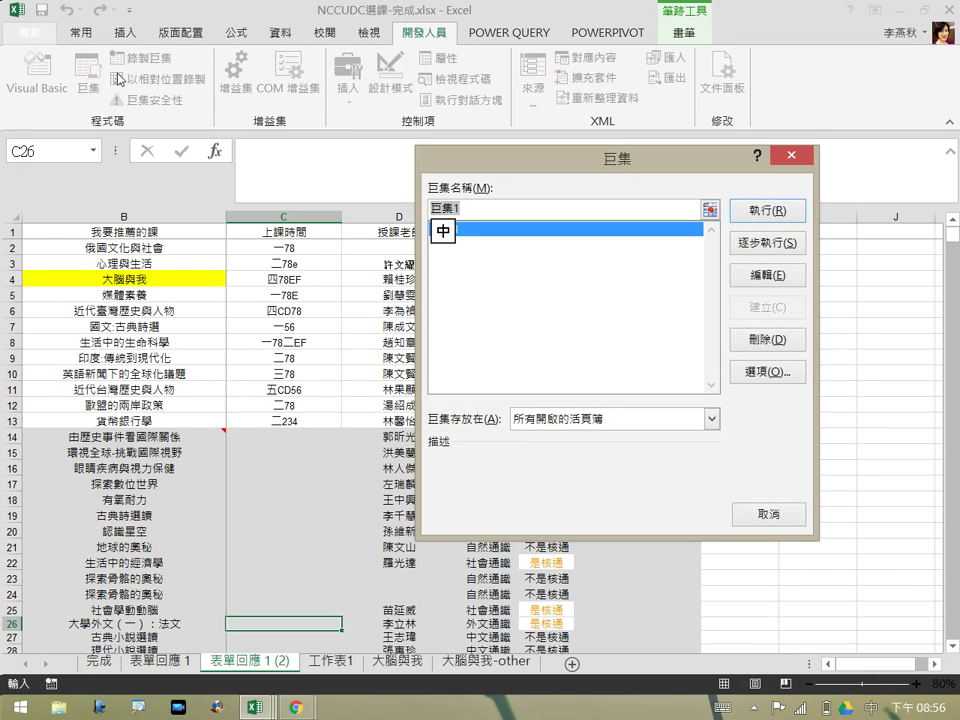
drag(460, 157, 526, 114)
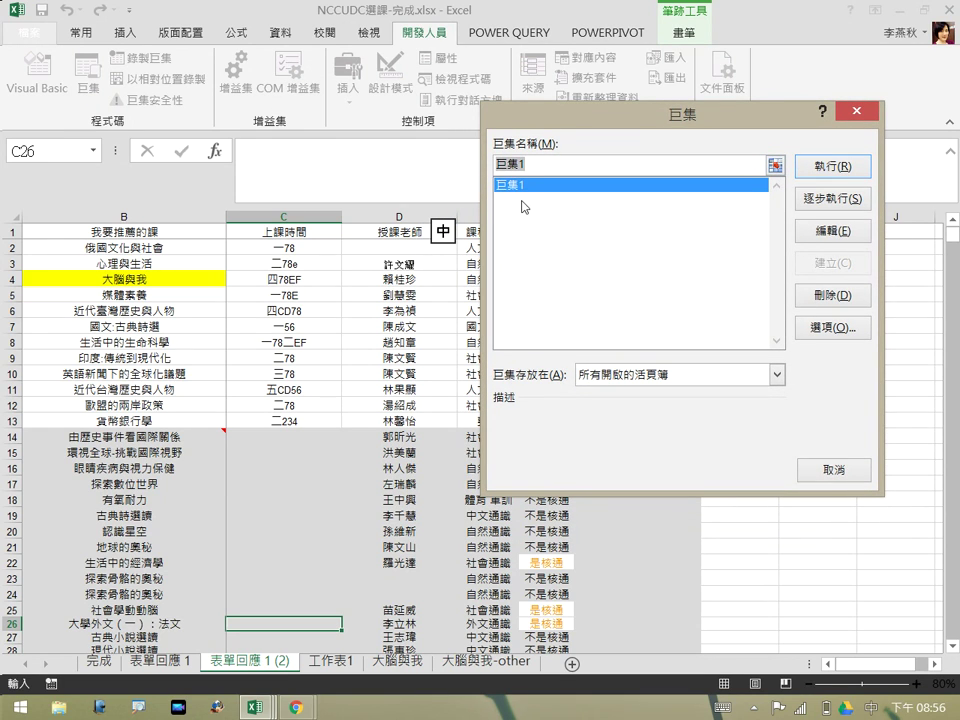
click(851, 168)
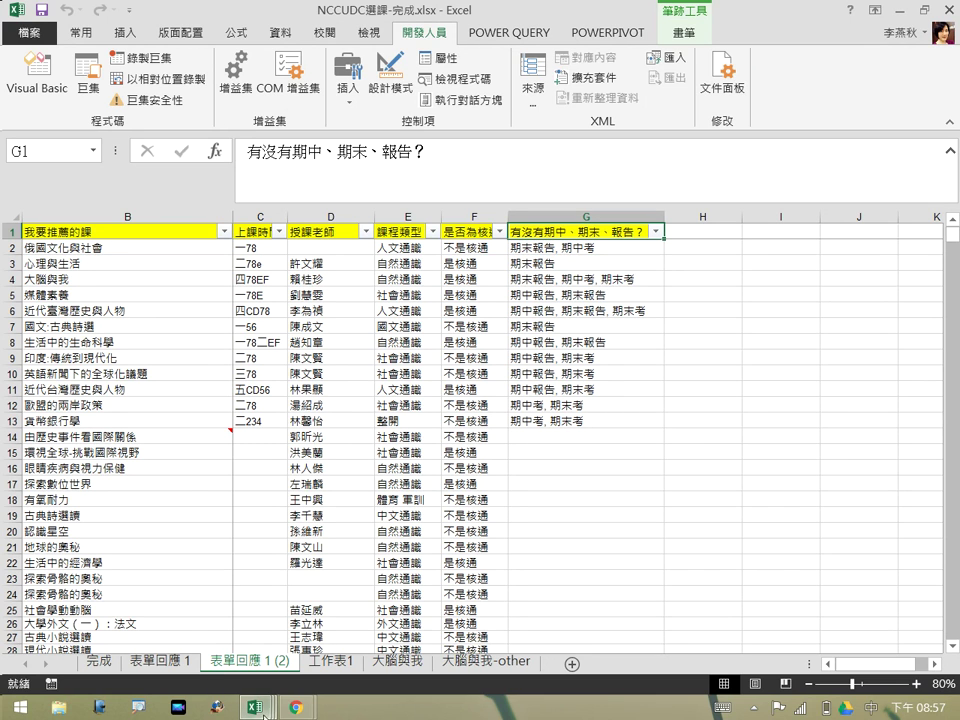
mouse_move(295, 707)
mouse_move(425, 611)
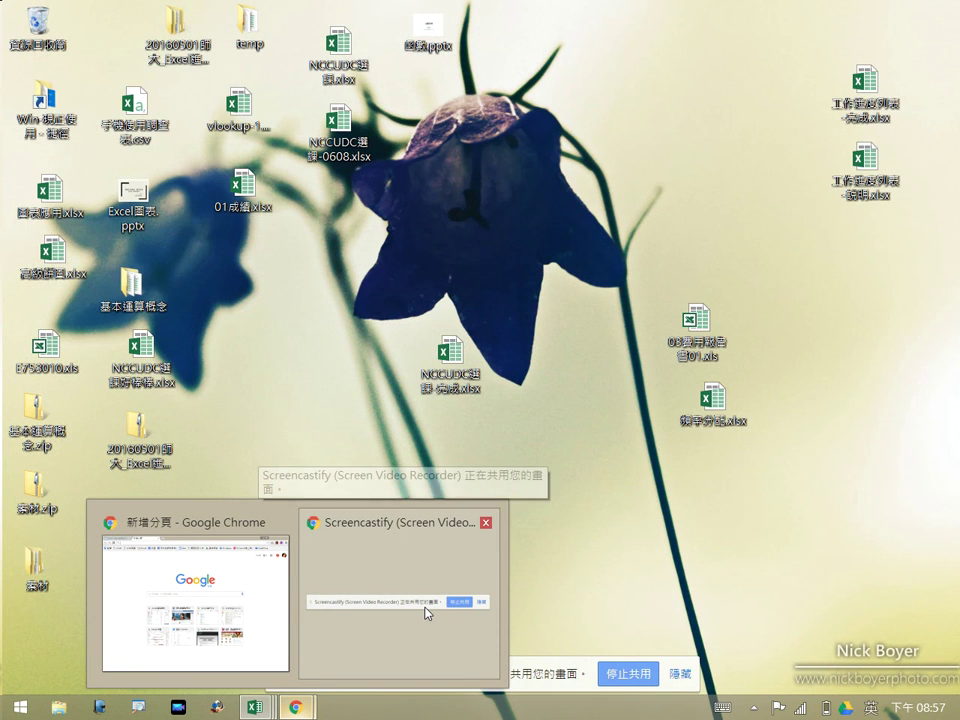